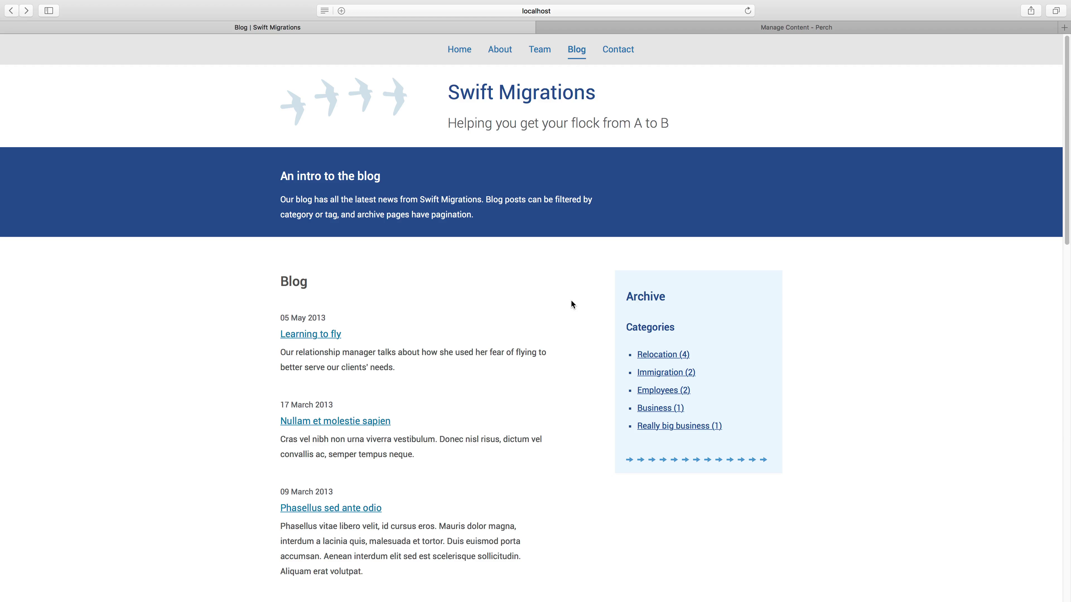
- Browse the blog listing, opening the Learning to fly post and returning to the list
scroll(571, 300, "down", 3)
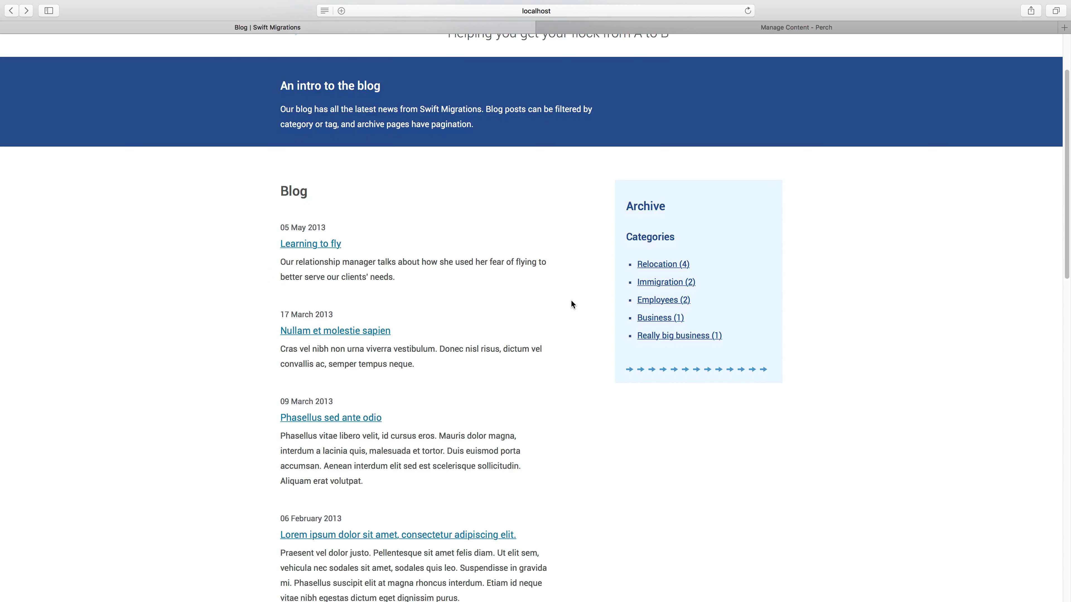
scroll(571, 300, "up", 2)
scroll(571, 301, "down", 3)
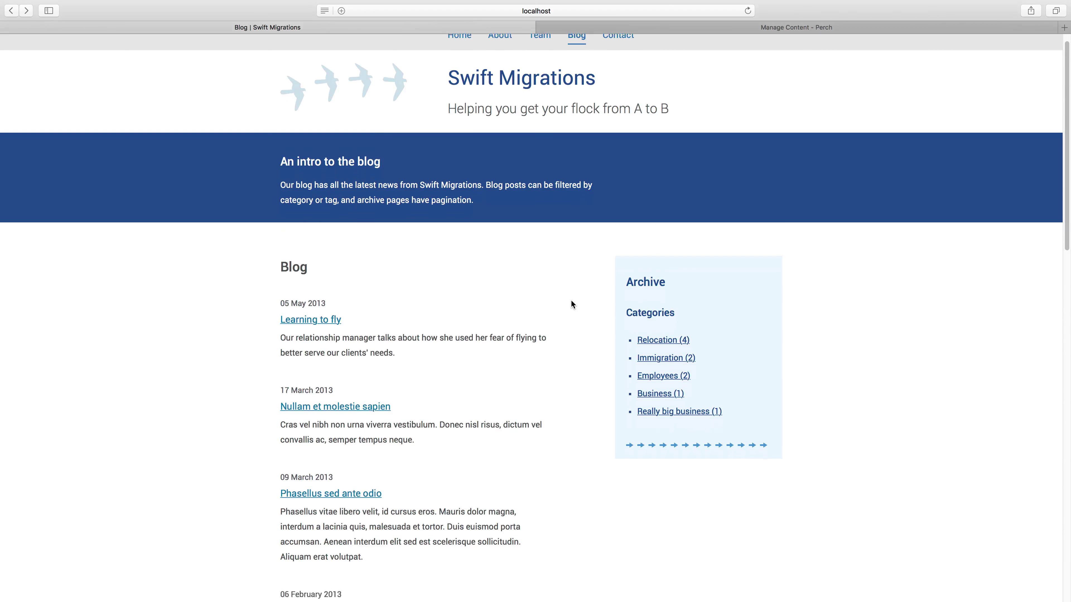
scroll(571, 300, "down", 2)
scroll(572, 300, "up", 3)
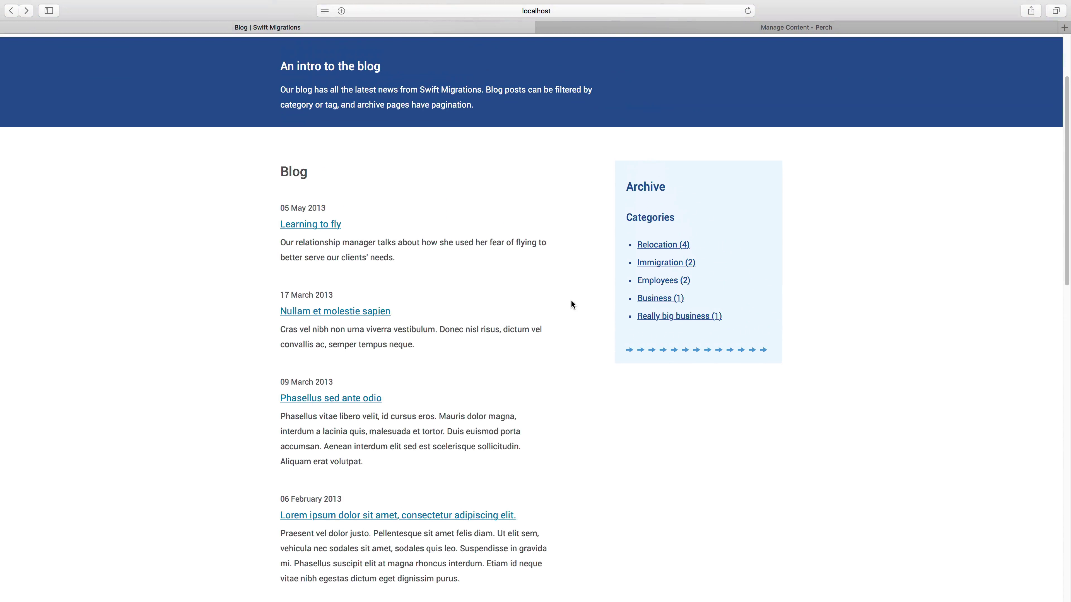
left_click(327, 223)
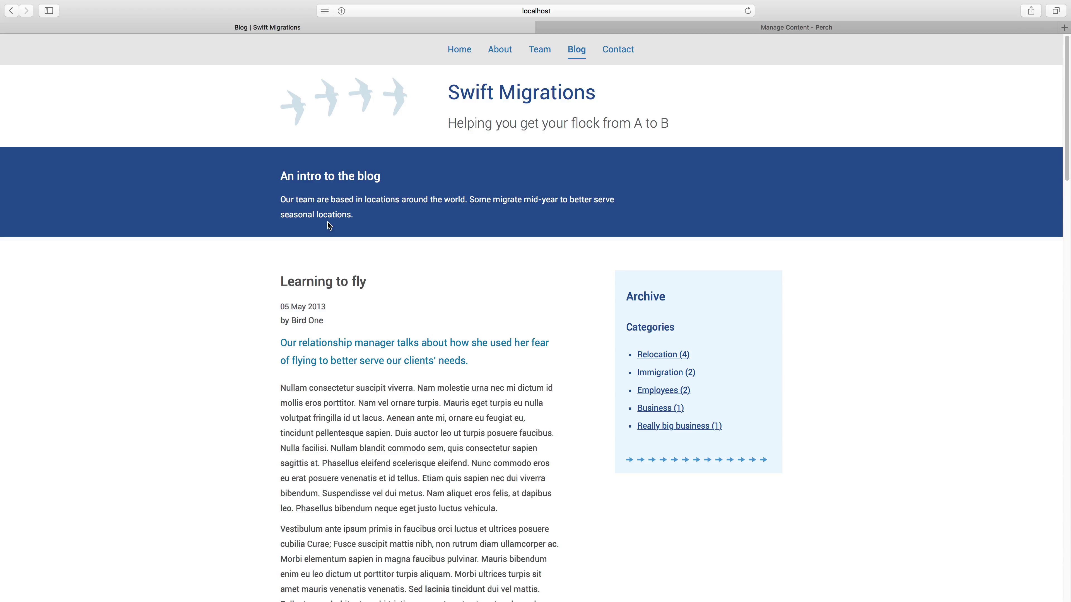
left_click(577, 56)
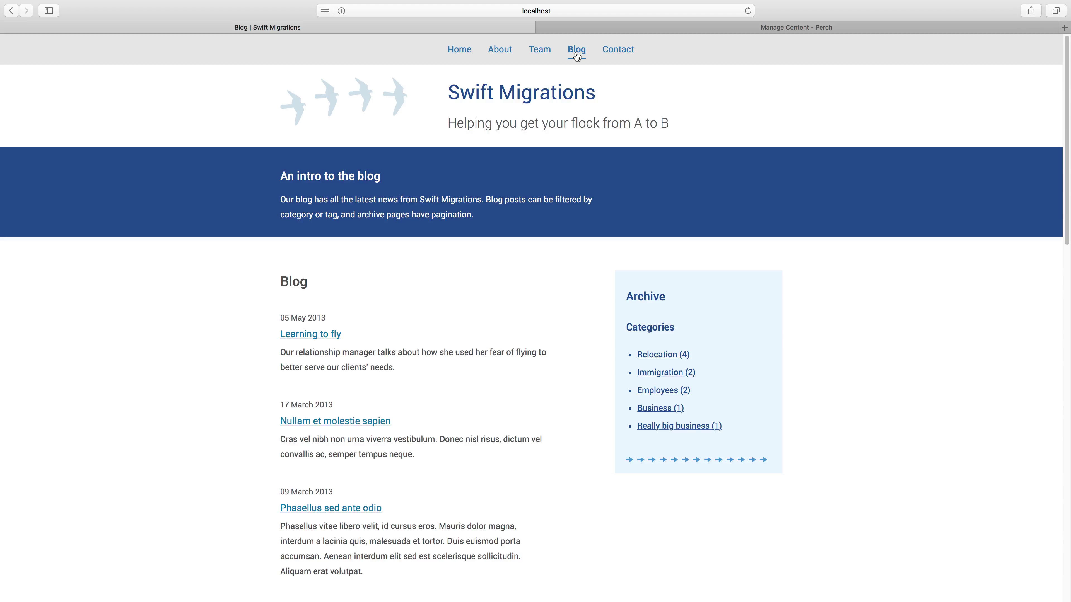
- Copy the perch_blog folder from the package's addons/apps folder
key("super+Tab")
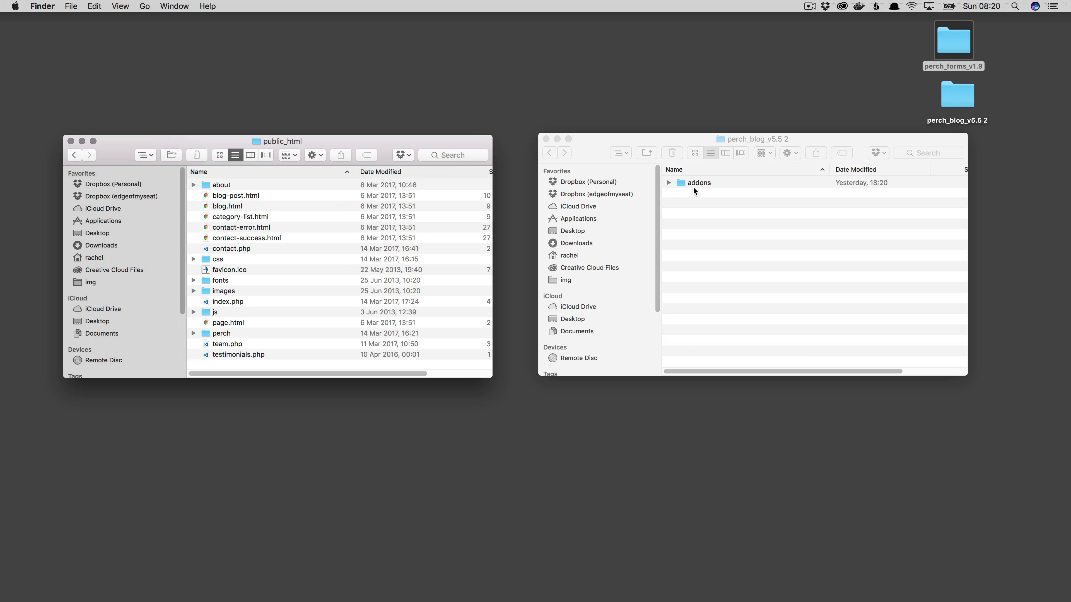
double_click(699, 182)
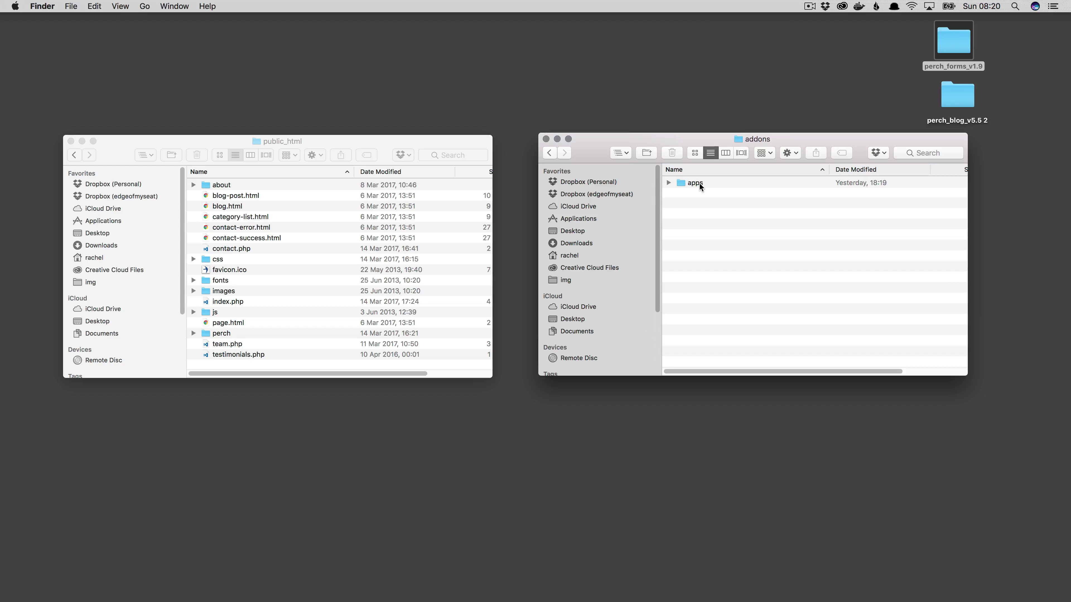
double_click(699, 183)
left_click(699, 182)
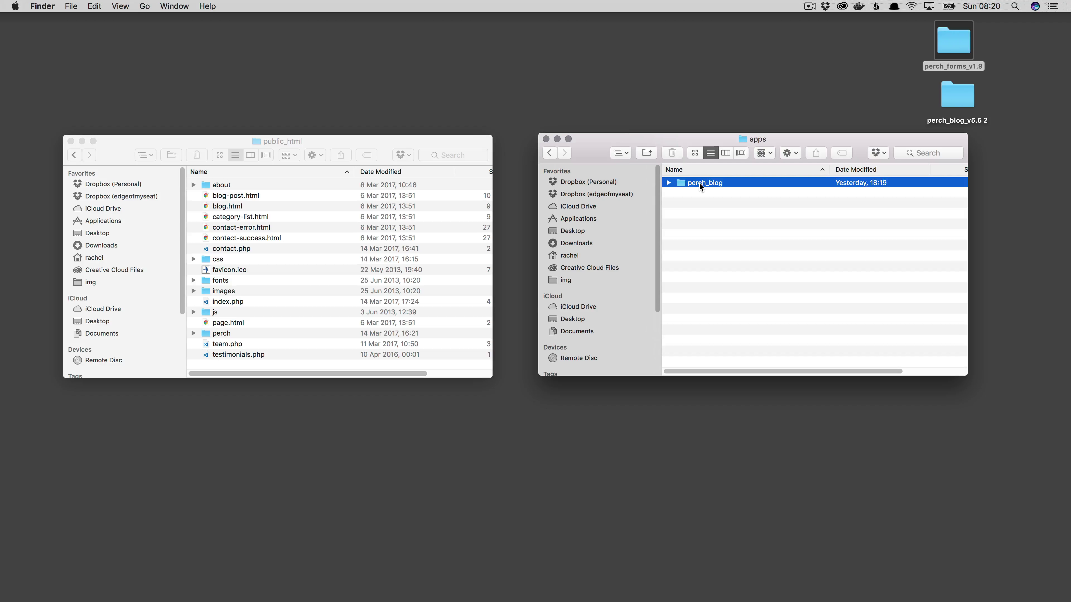
key("super+c")
- Paste perch_blog into the site's perch/addons/apps folder beside perch_forms
double_click(218, 334)
left_click(222, 187)
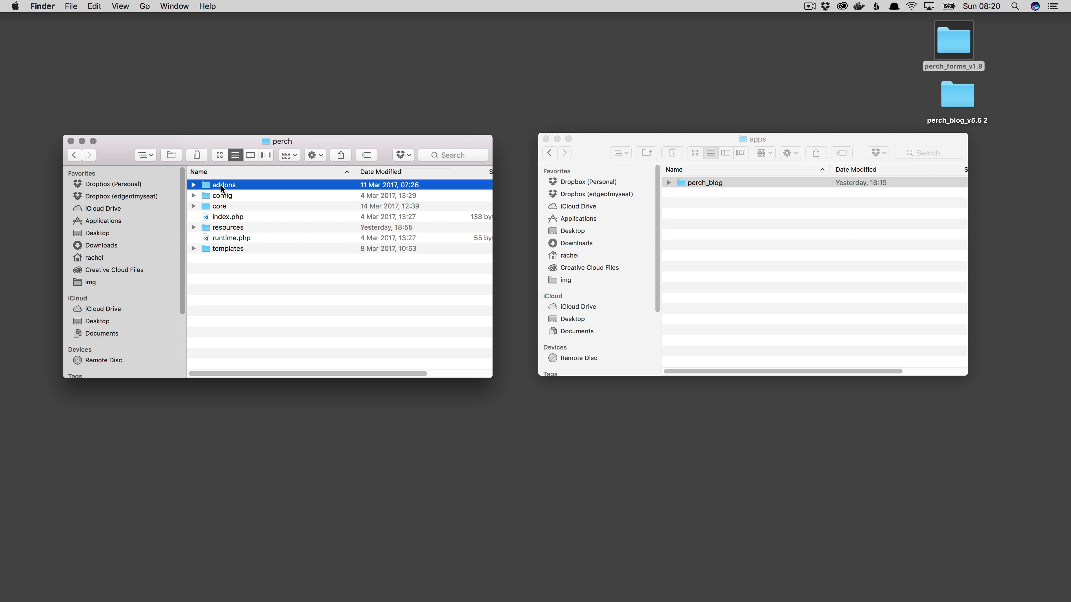
double_click(222, 189)
double_click(221, 188)
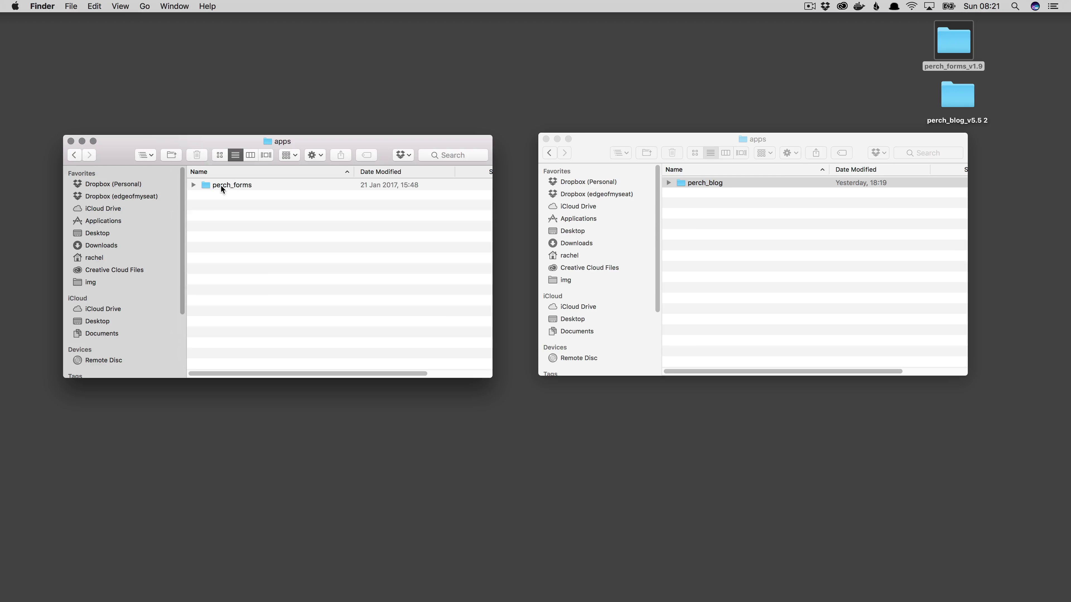
key("super+v")
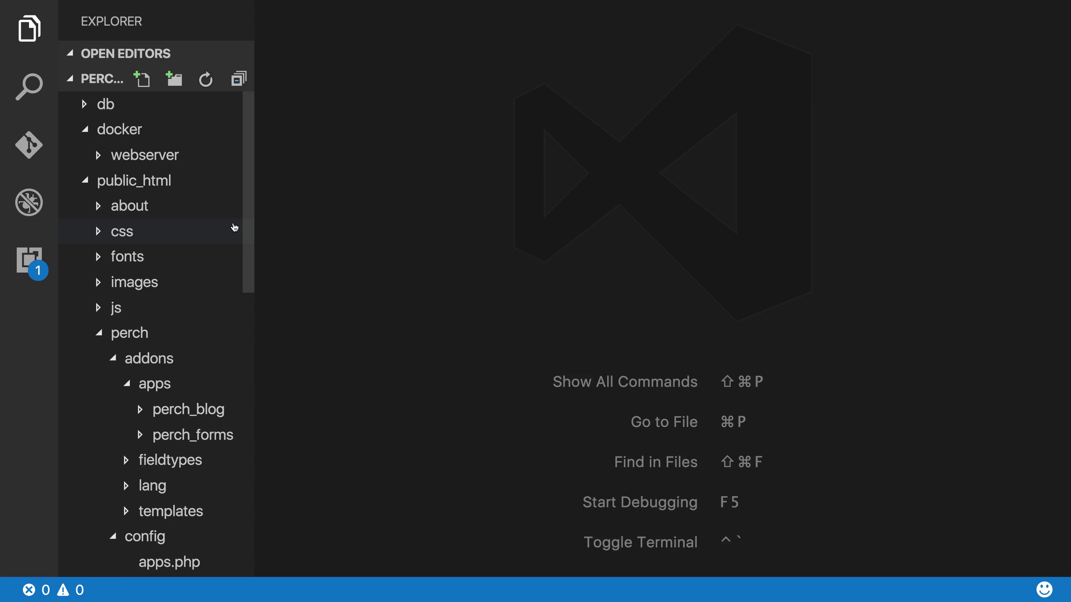
- Add 'perch_blog' after 'perch_forms' in the $apps_list array of config/apps.php
scroll(167, 271, "down", 6)
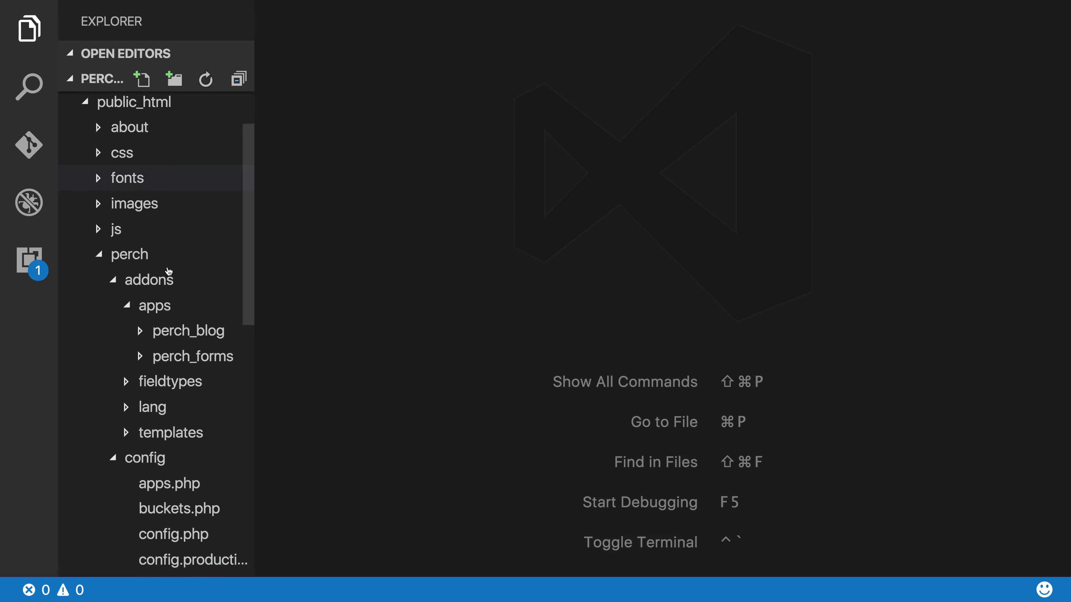
scroll(169, 270, "down", 4)
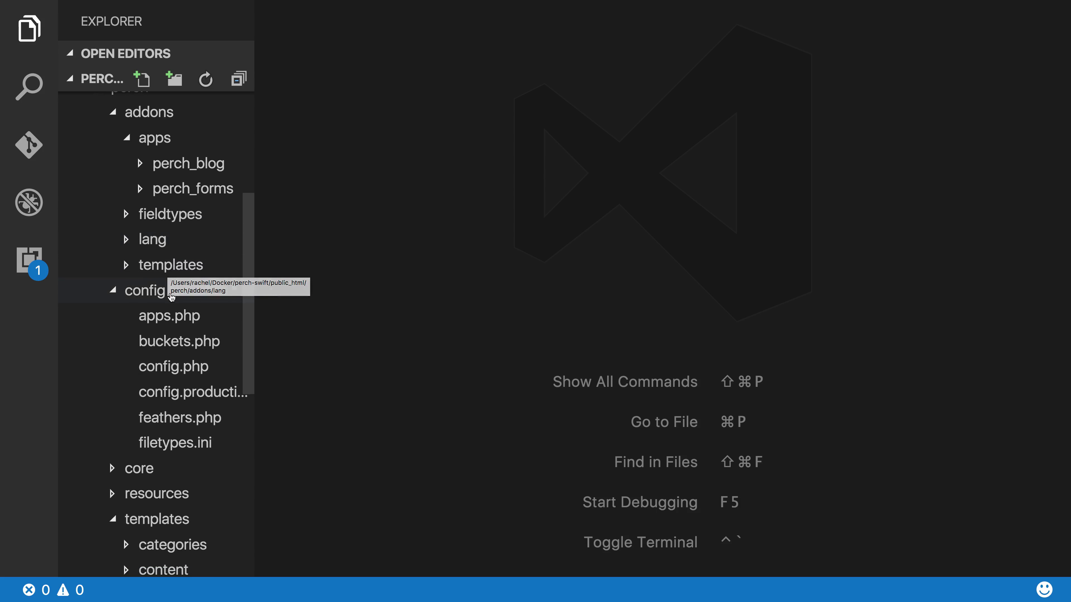
left_click(170, 314)
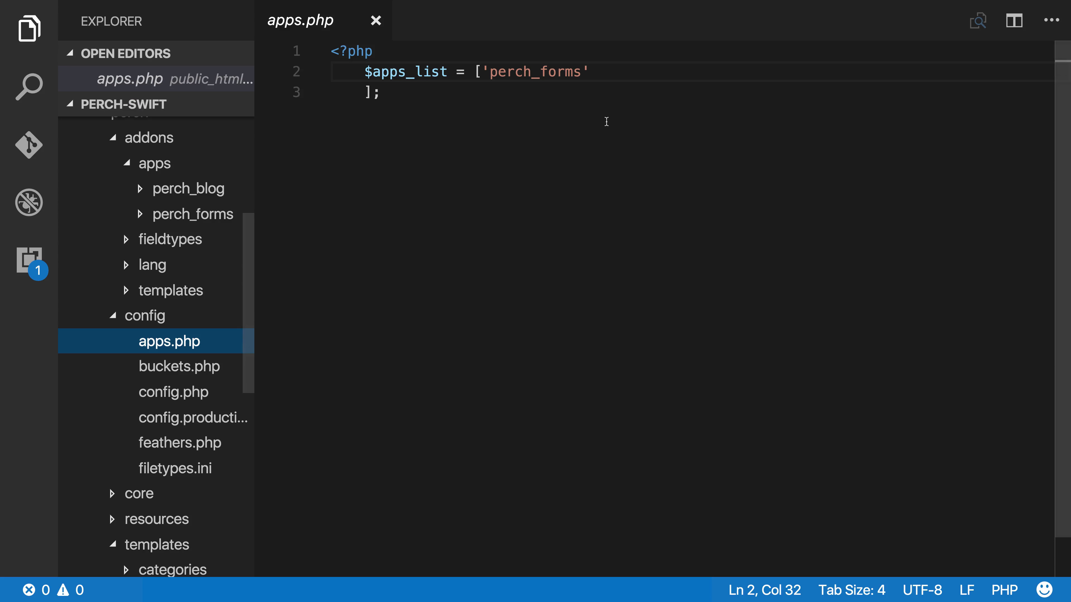
left_click(597, 69)
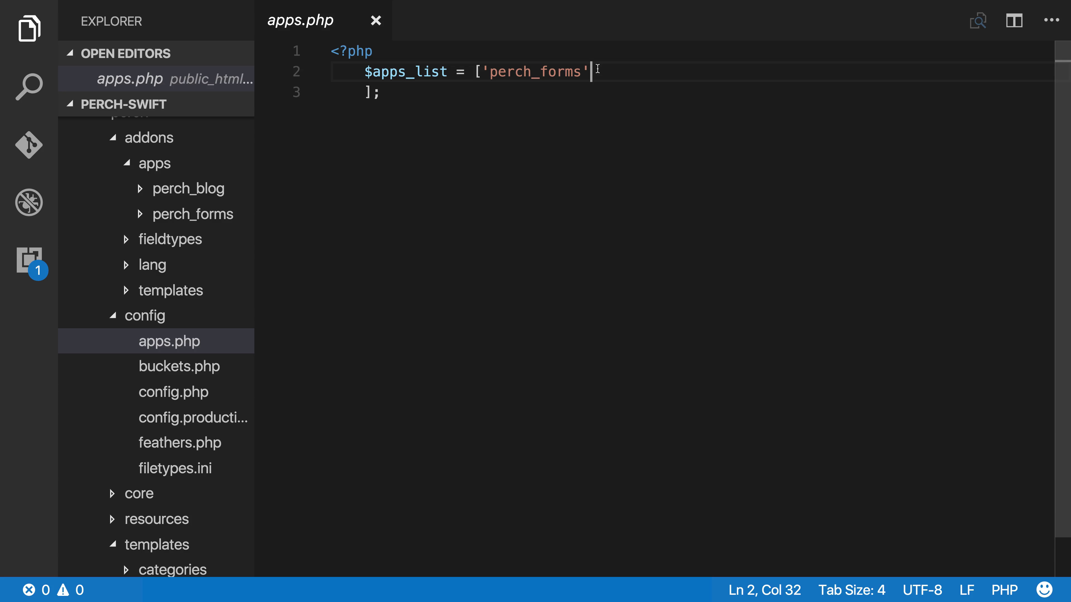
type(",")
type("'p")
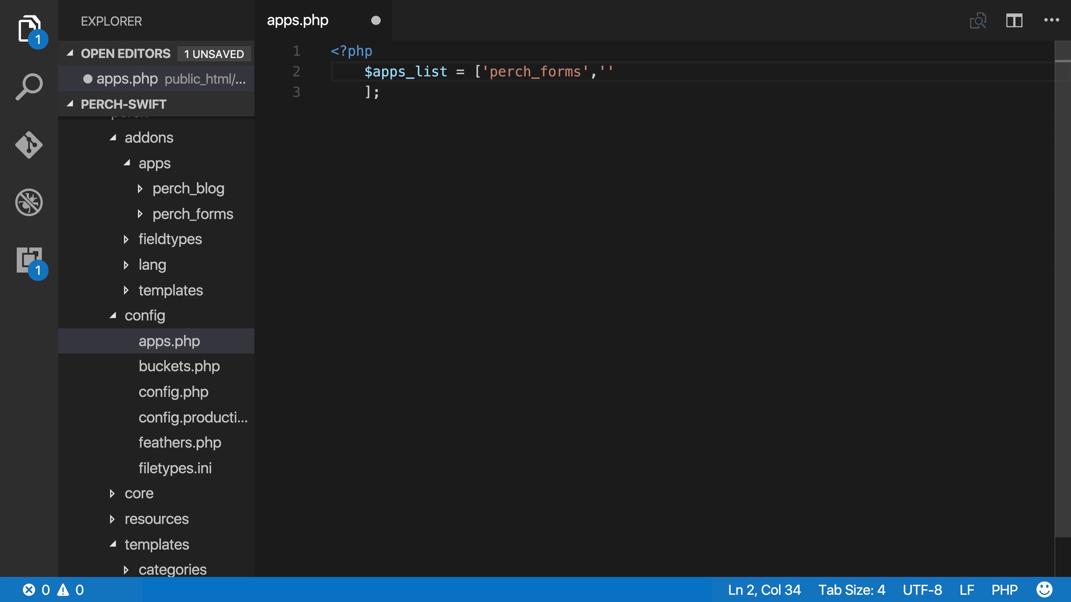
type("erch_blog")
key("ctrl+Right")
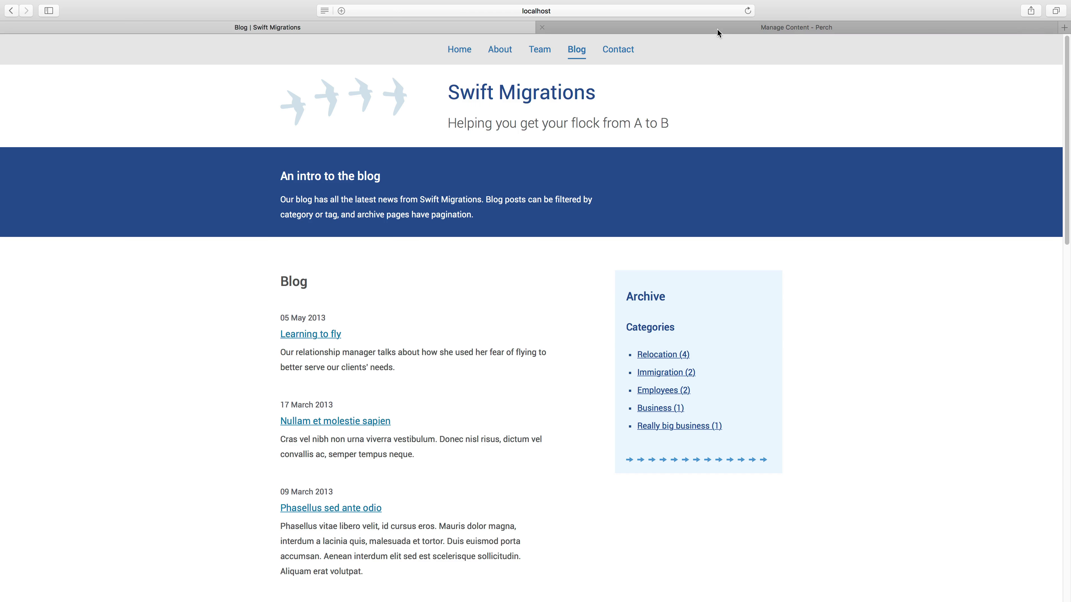
- Reload the Perch admin, go to the Blog app's Categories, and open the Blog set
left_click(719, 29)
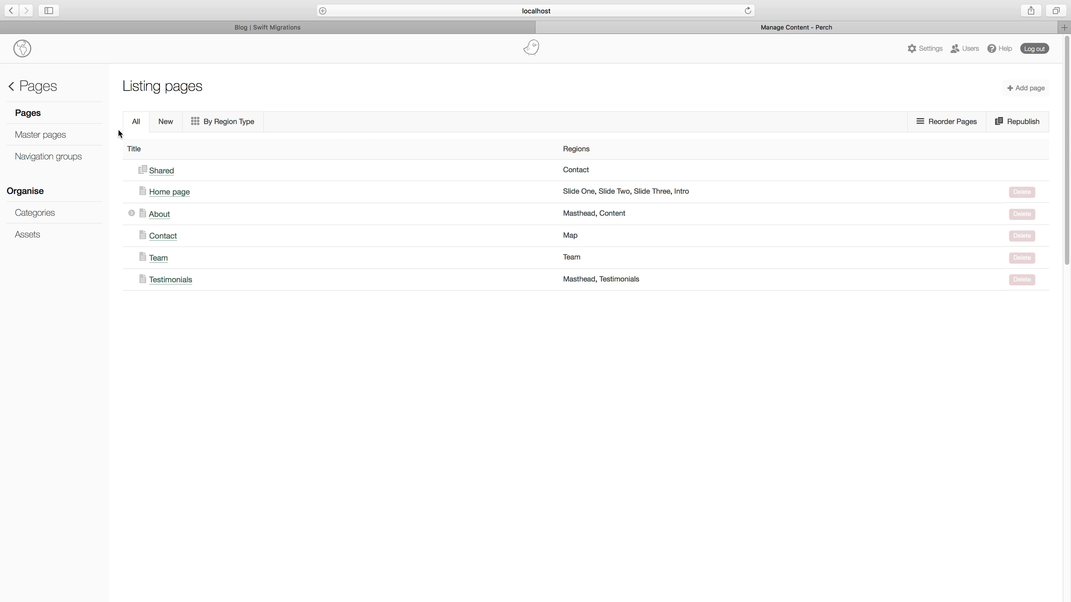
left_click(41, 115)
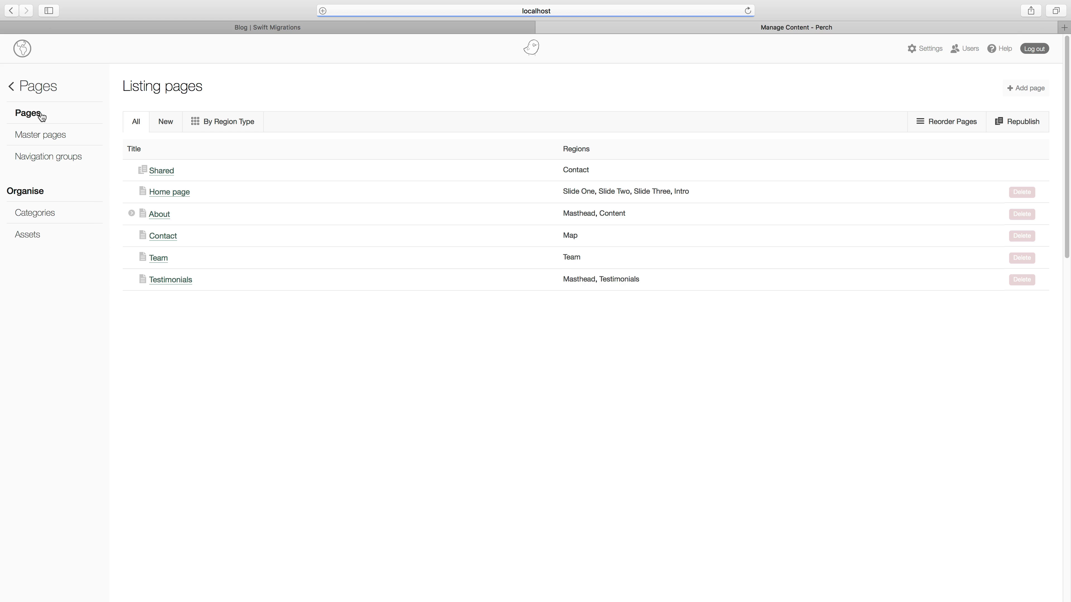
left_click(12, 88)
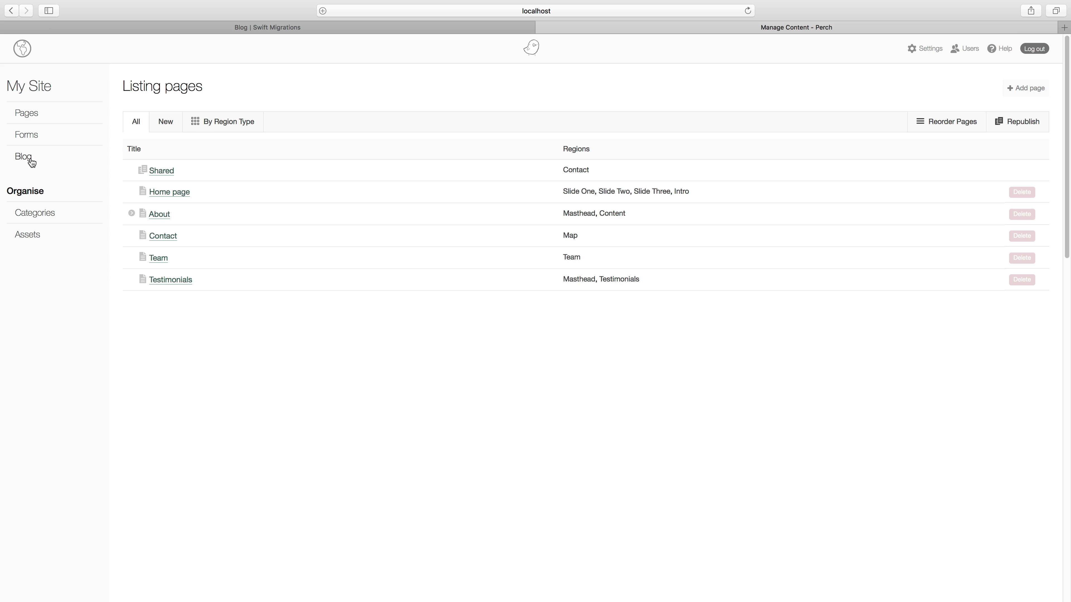
left_click(23, 157)
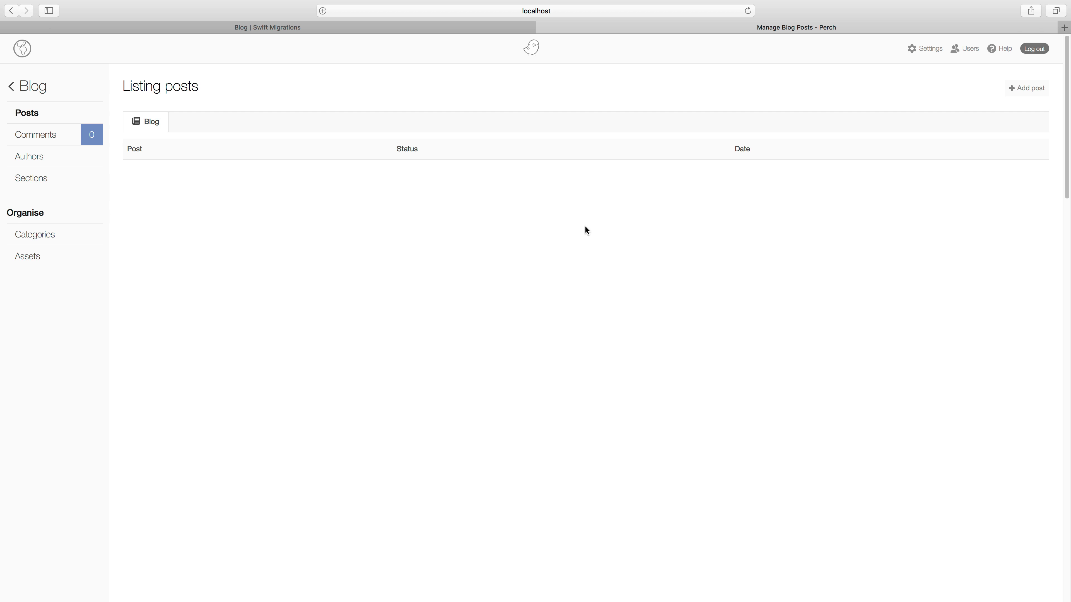
left_click(51, 236)
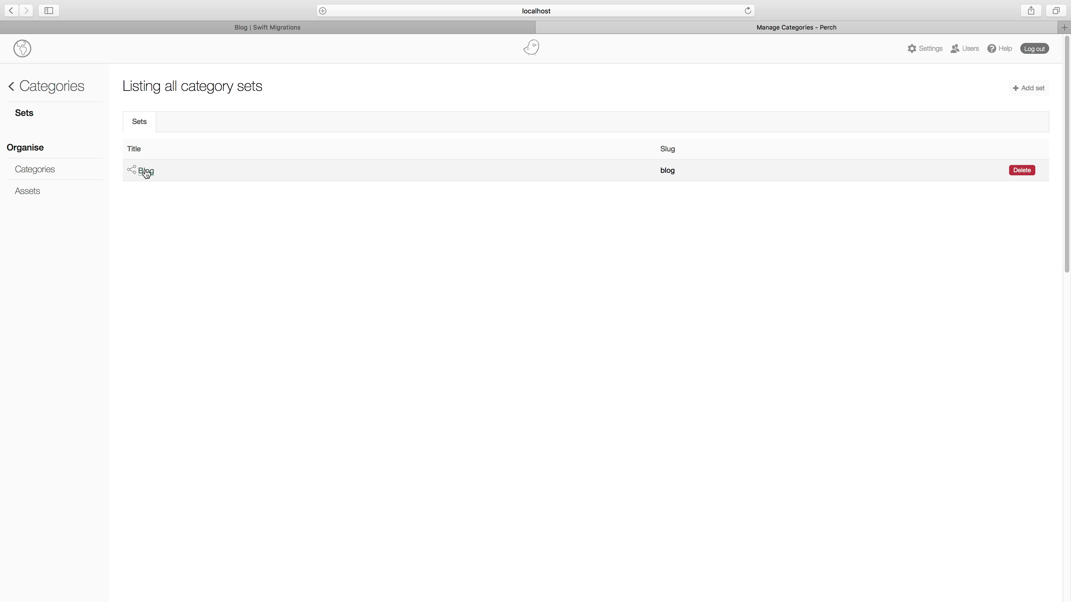
left_click(147, 171)
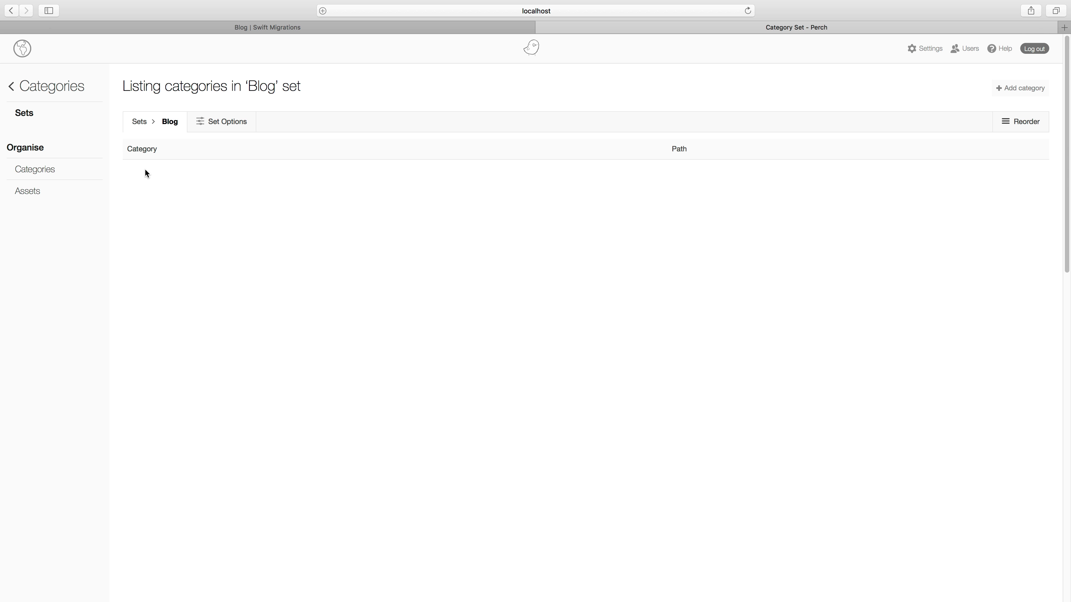
- Add the categories Relocation and Immigration to the Blog set, then show the Blog posts listing
left_click(1018, 93)
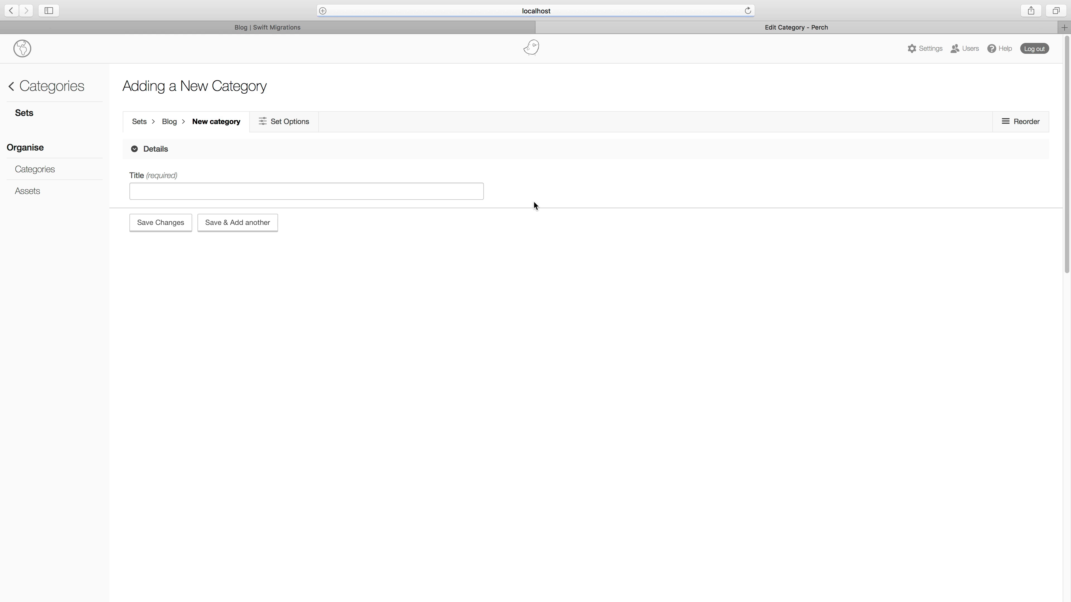
type("Relocation")
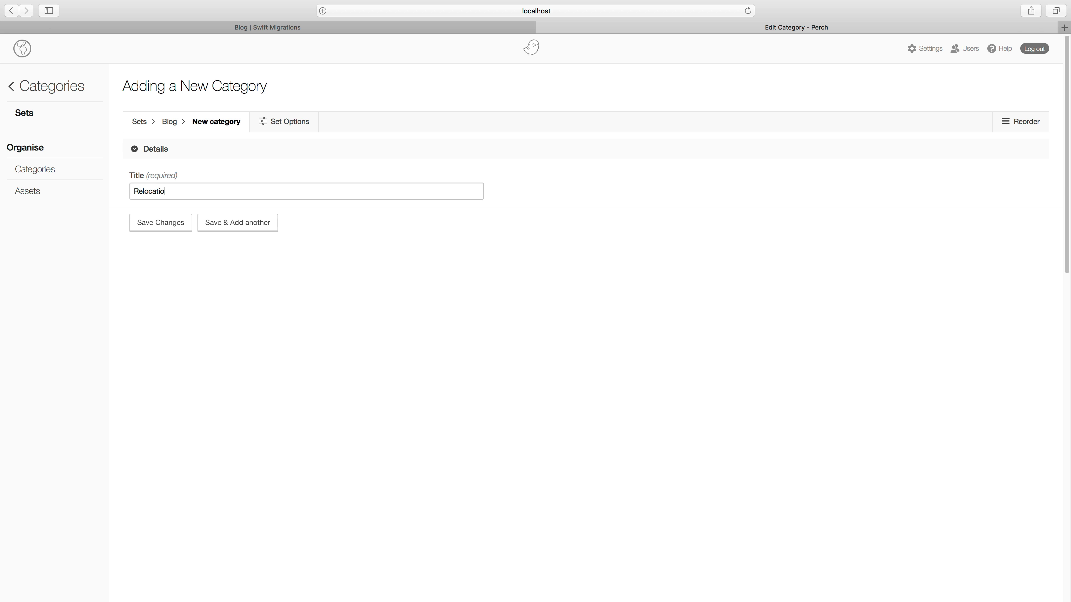
left_click(259, 225)
left_click(256, 217)
type("Immigration")
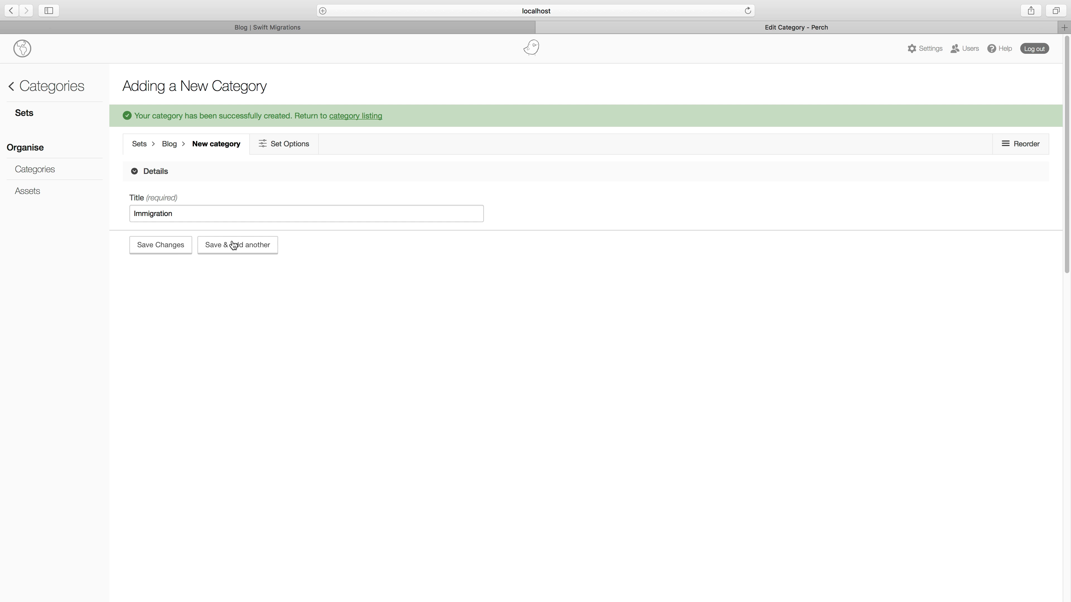
left_click(171, 245)
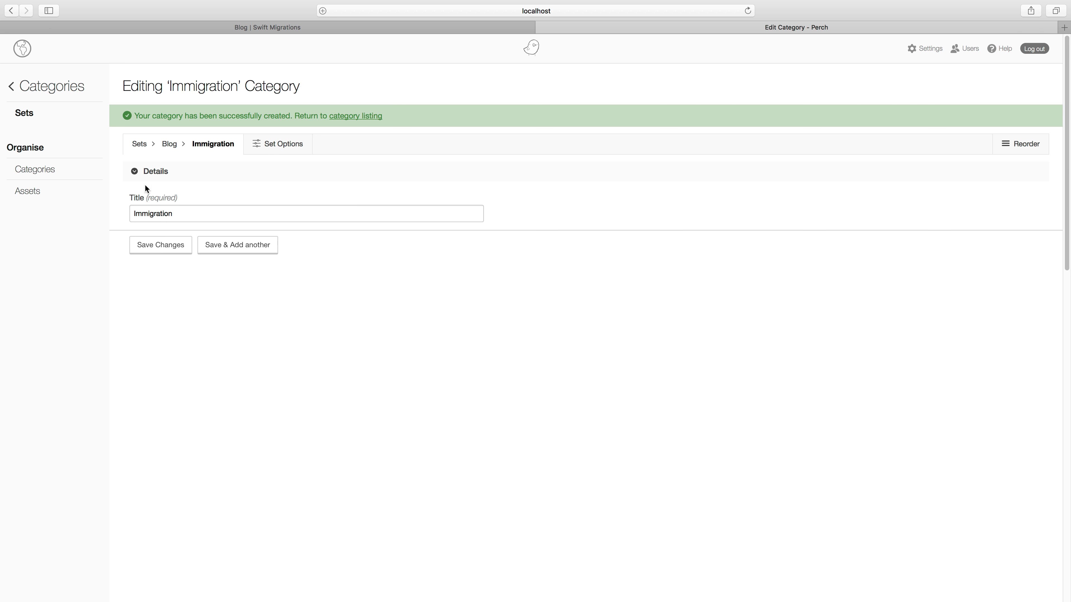
left_click(12, 89)
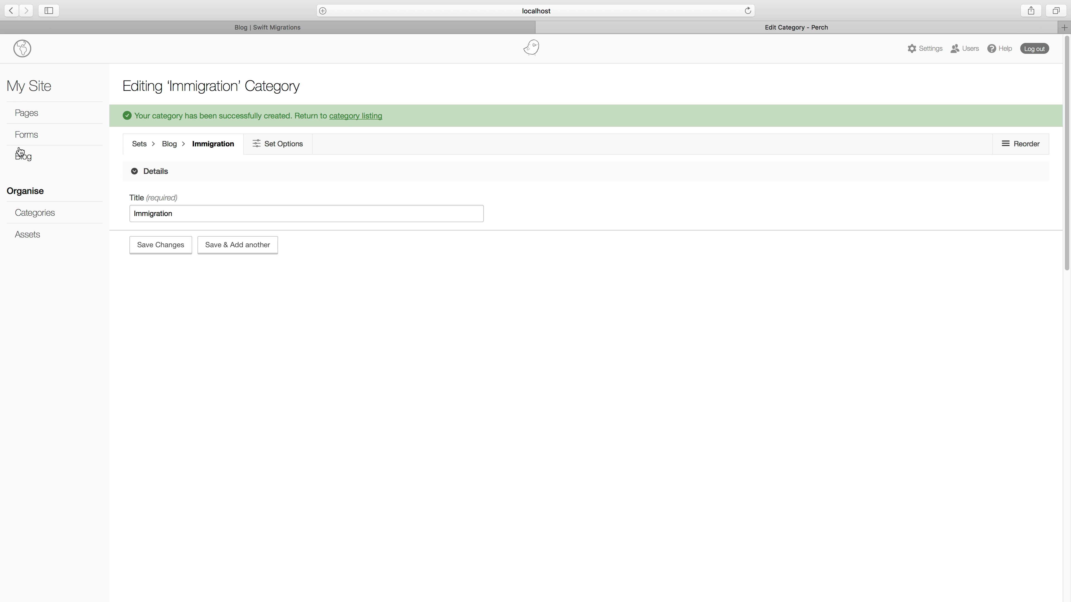
left_click(23, 157)
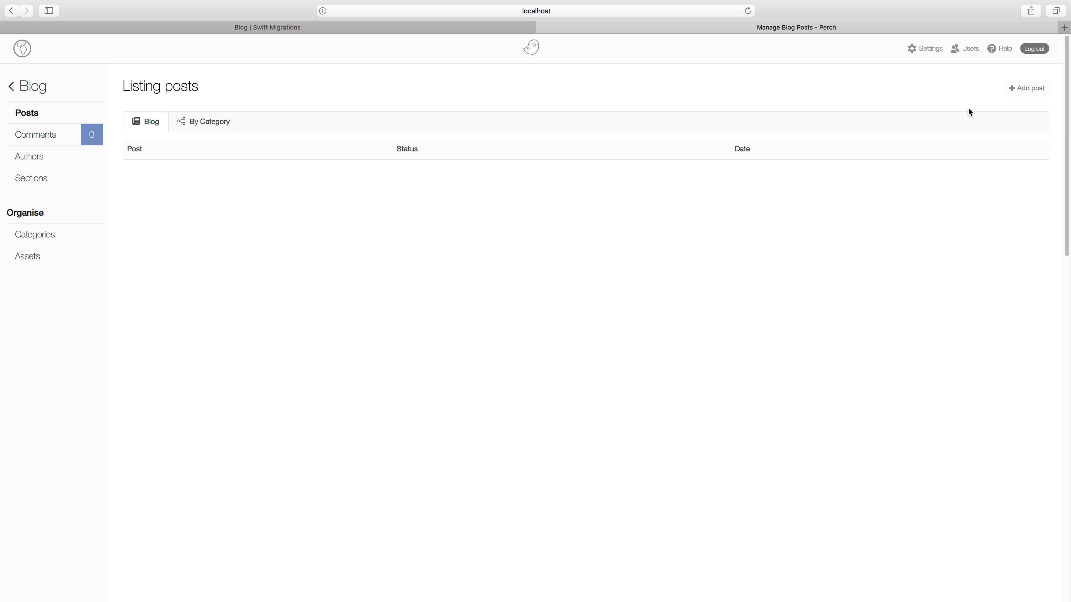
- Start a new post titled 'Test post' with body text 'This is a test'
left_click(1025, 90)
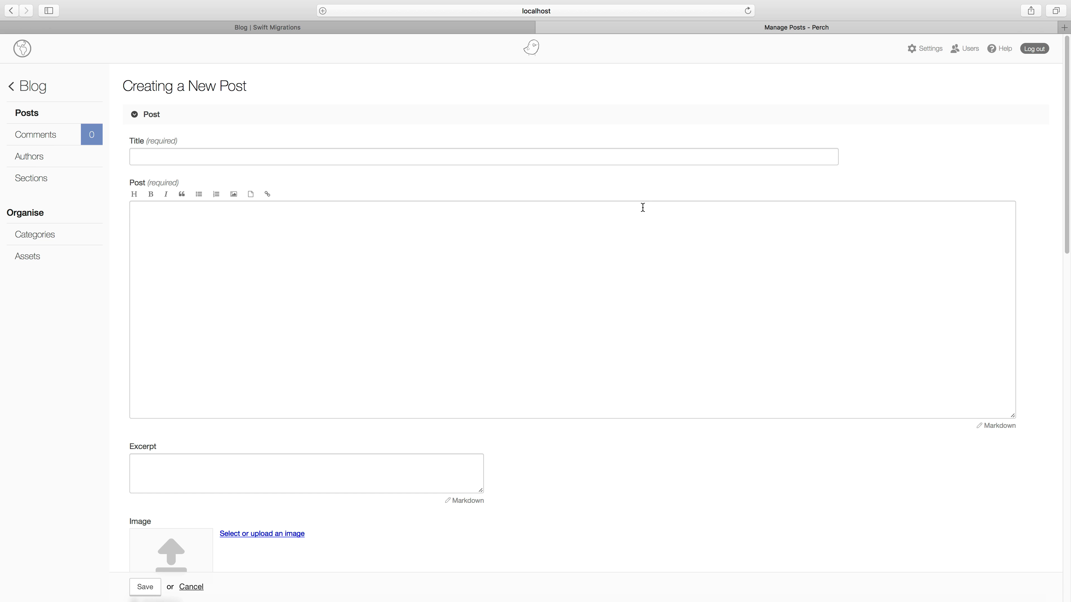
scroll(643, 208, "down", 1)
scroll(643, 207, "down", 3)
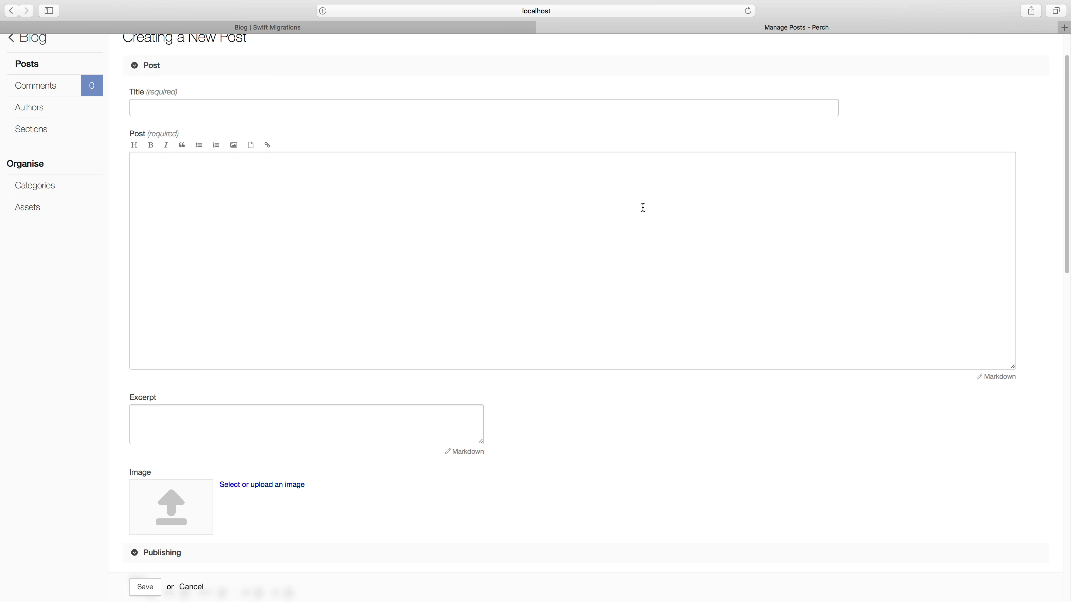
scroll(643, 208, "down", 8)
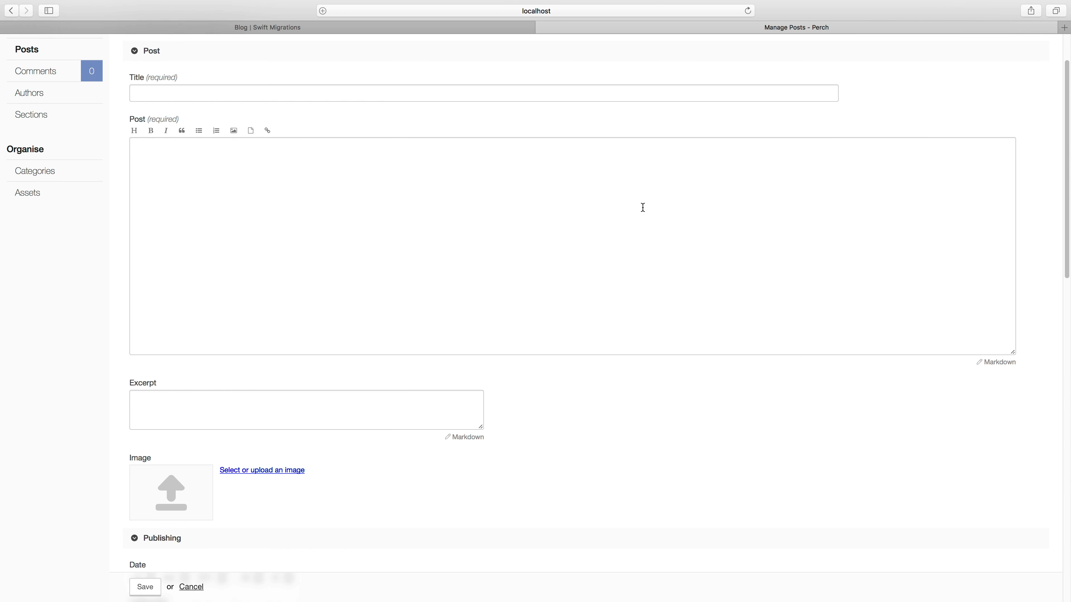
scroll(643, 207, "down", 4)
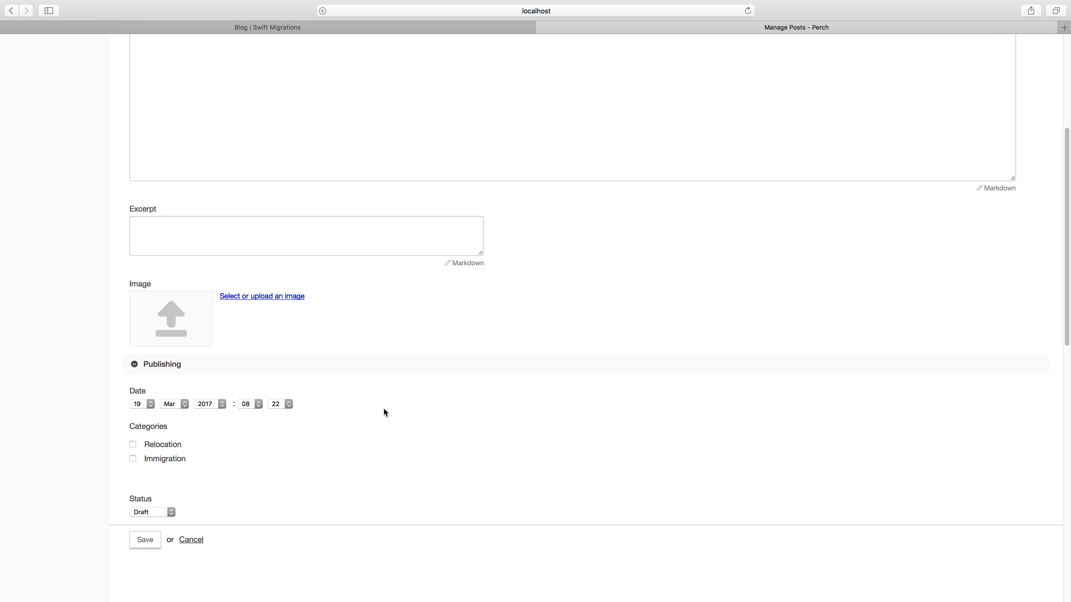
scroll(383, 407, "up", 15)
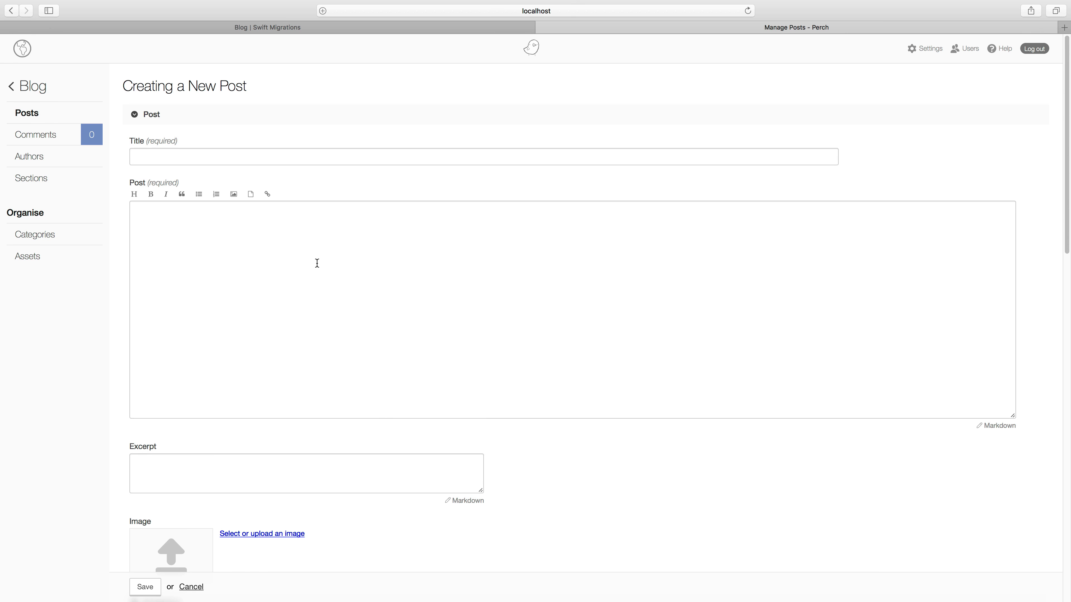
left_click(313, 156)
type("Test post")
left_click(137, 213)
type("This is a test")
- Enter 'Excerpt' as the excerpt, tick the Relocation category, and save the post
left_click(155, 475)
type("Excerpt")
scroll(155, 469, "down", 5)
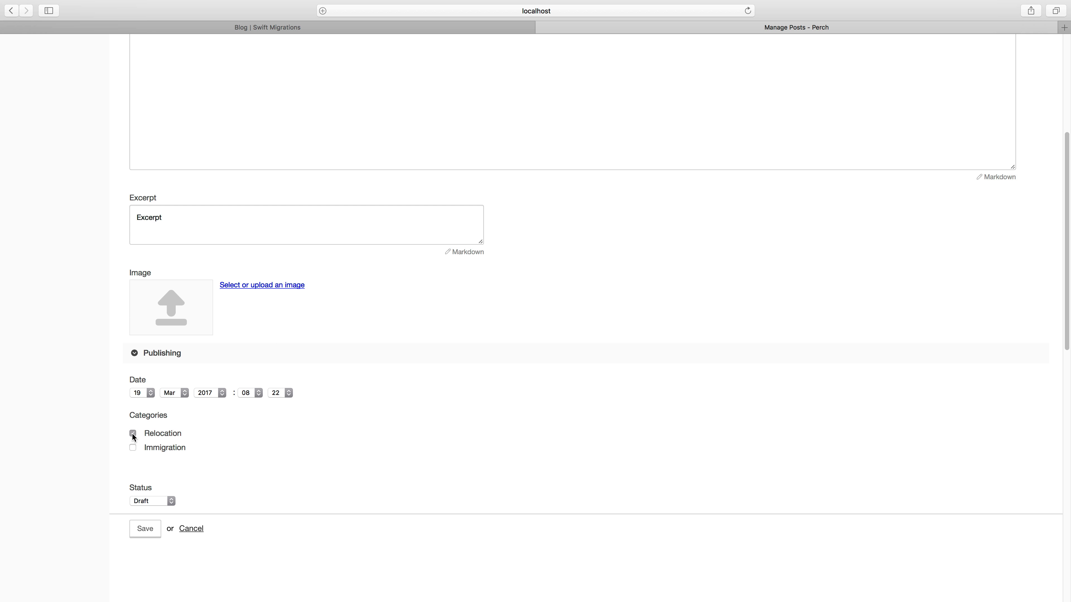
left_click(154, 501)
left_click(153, 510)
left_click(145, 529)
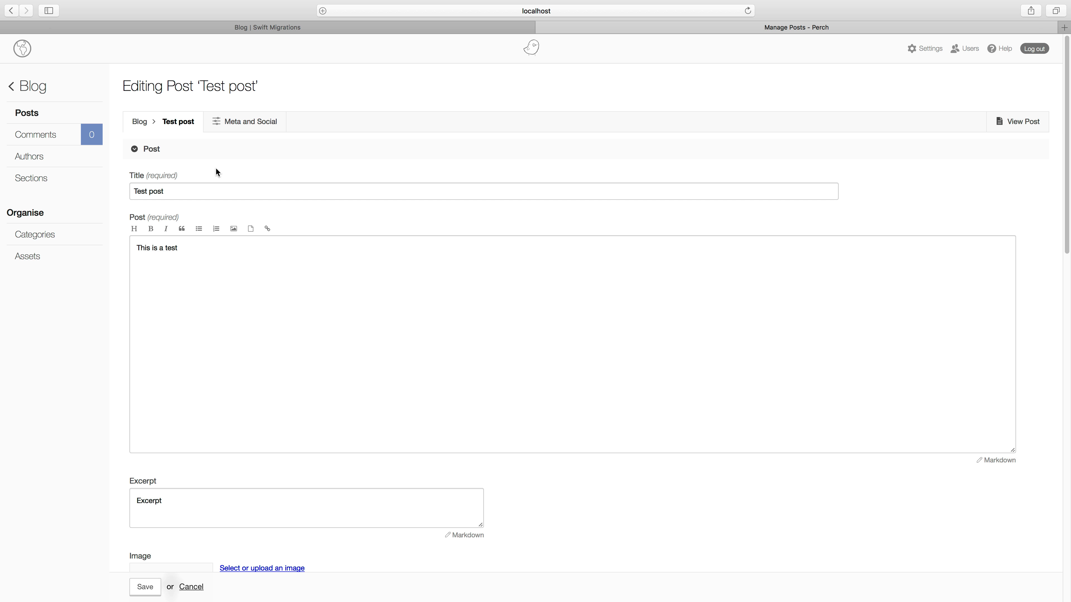
- Under Meta and Social, set Facebook type to article, tag it 'relocation', and save
left_click(247, 128)
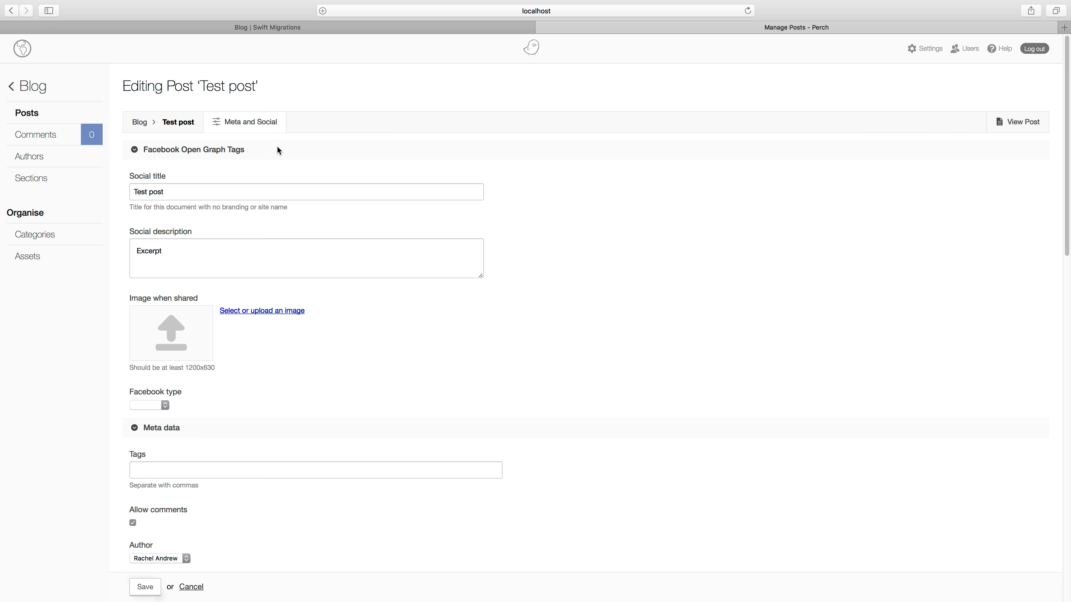
scroll(291, 182, "down", 2)
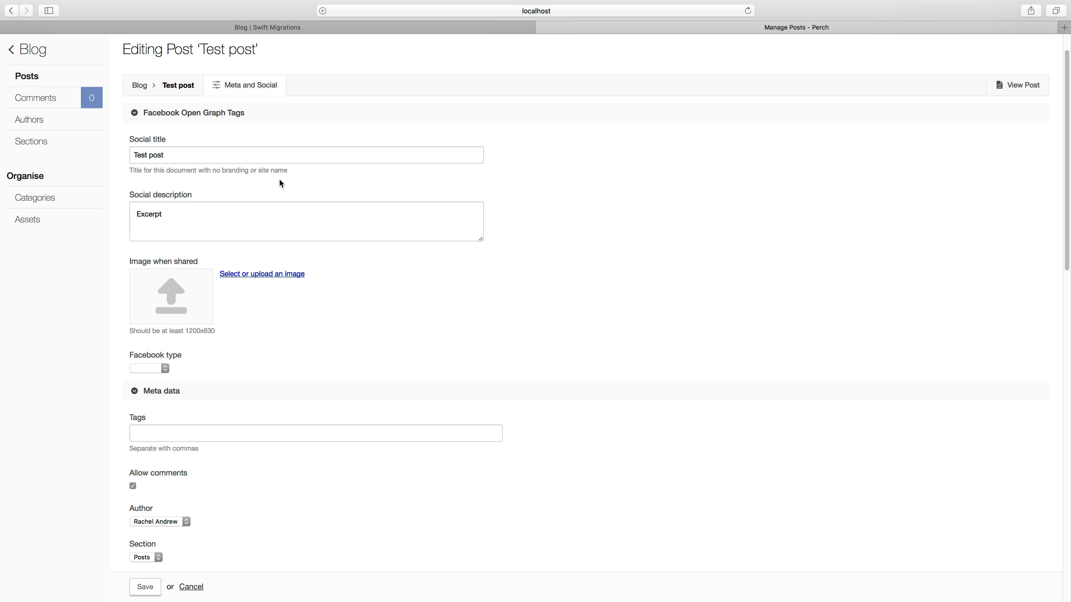
left_click(155, 368)
left_click(153, 378)
left_click(232, 429)
type("relocation")
scroll(337, 488, "down", 2)
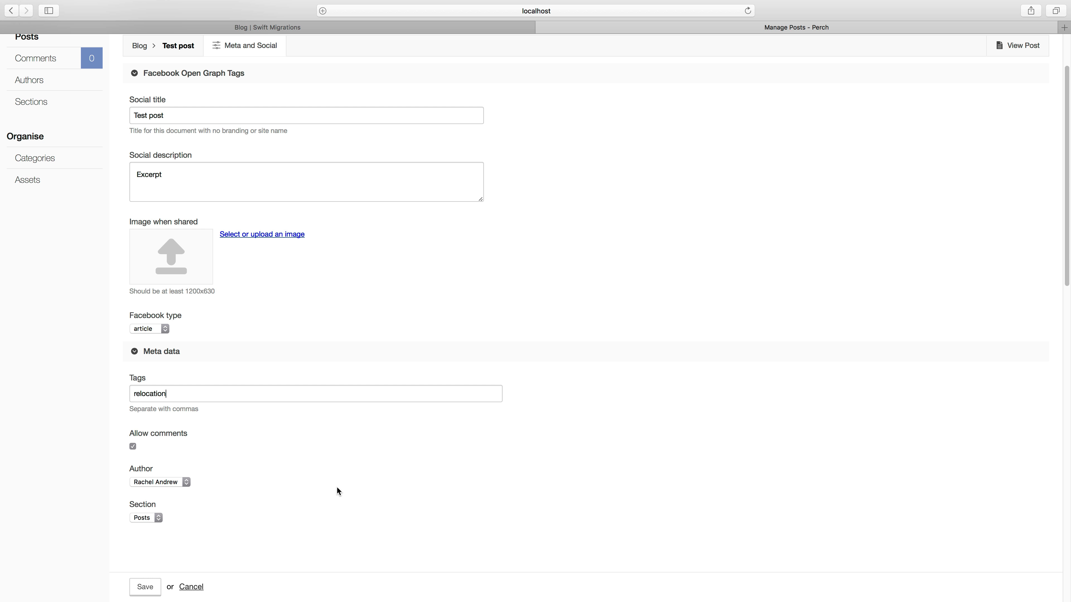
left_click(139, 590)
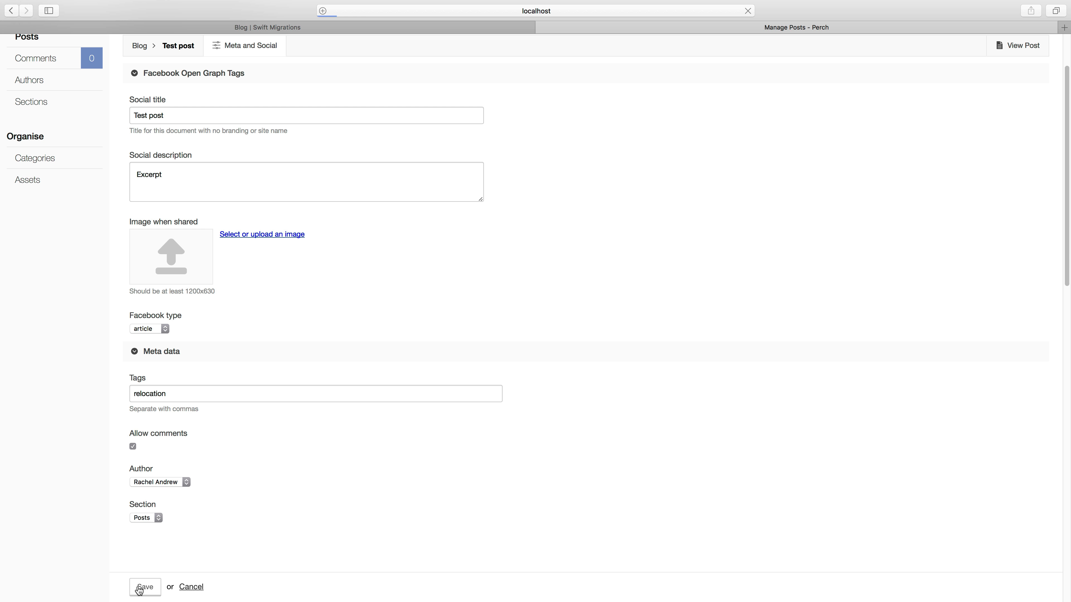